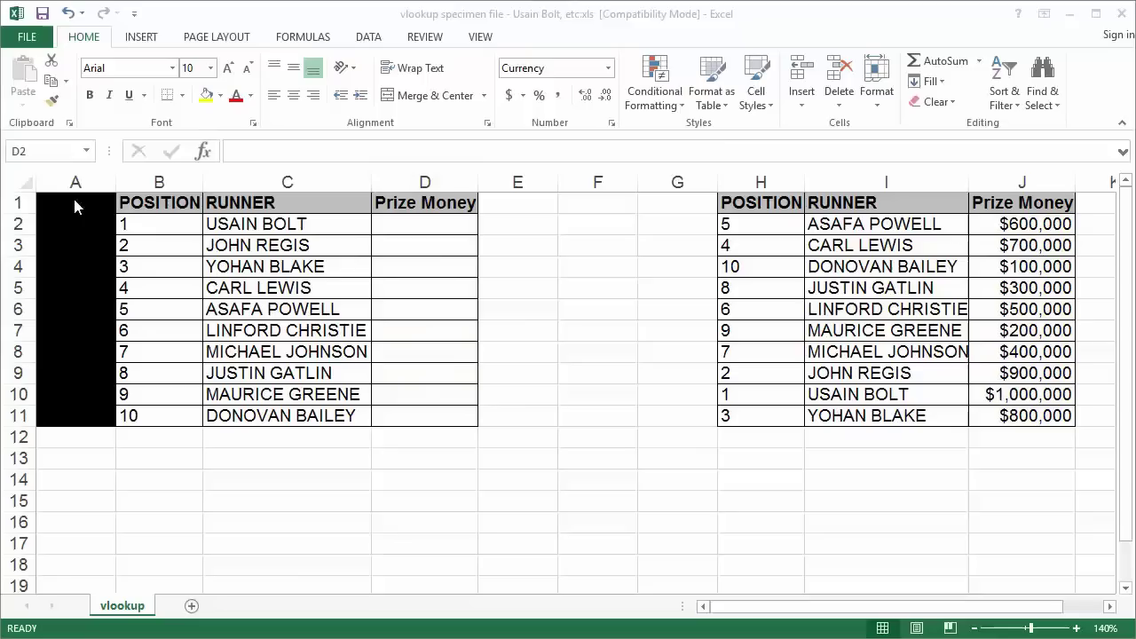
Select cell D2 and bring up the Insert Function dialog
click(74, 206)
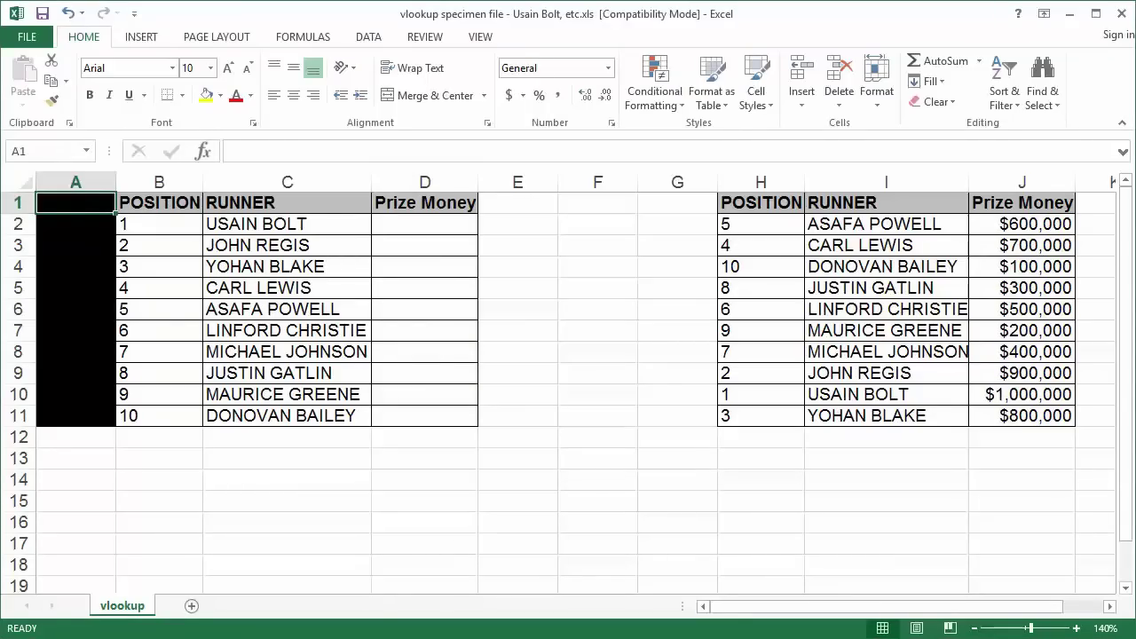
click(412, 229)
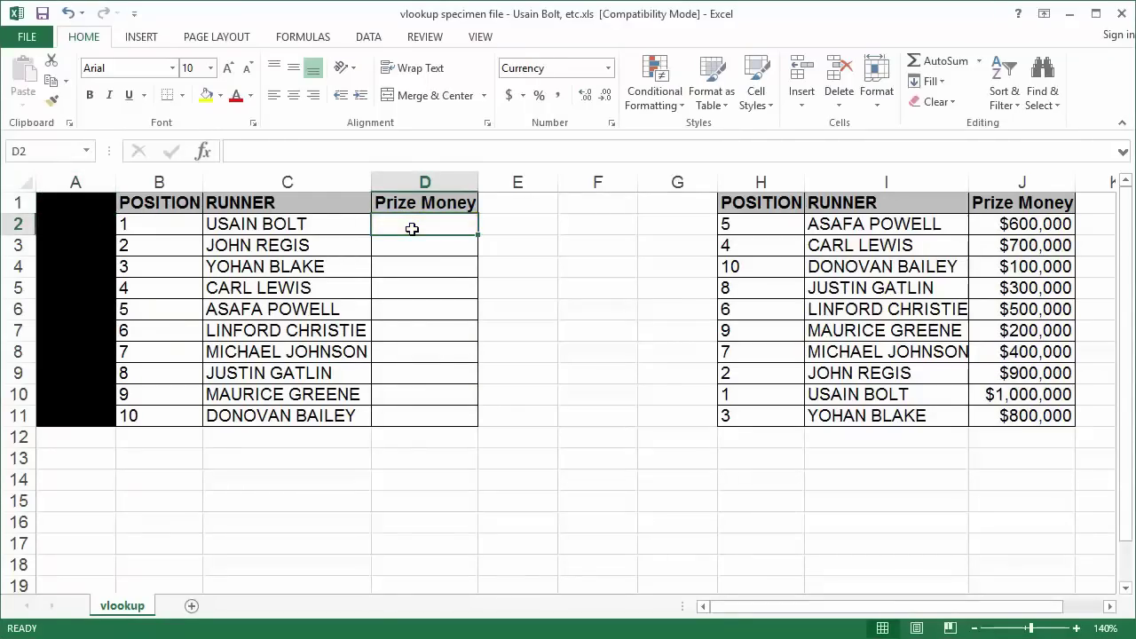
click(203, 152)
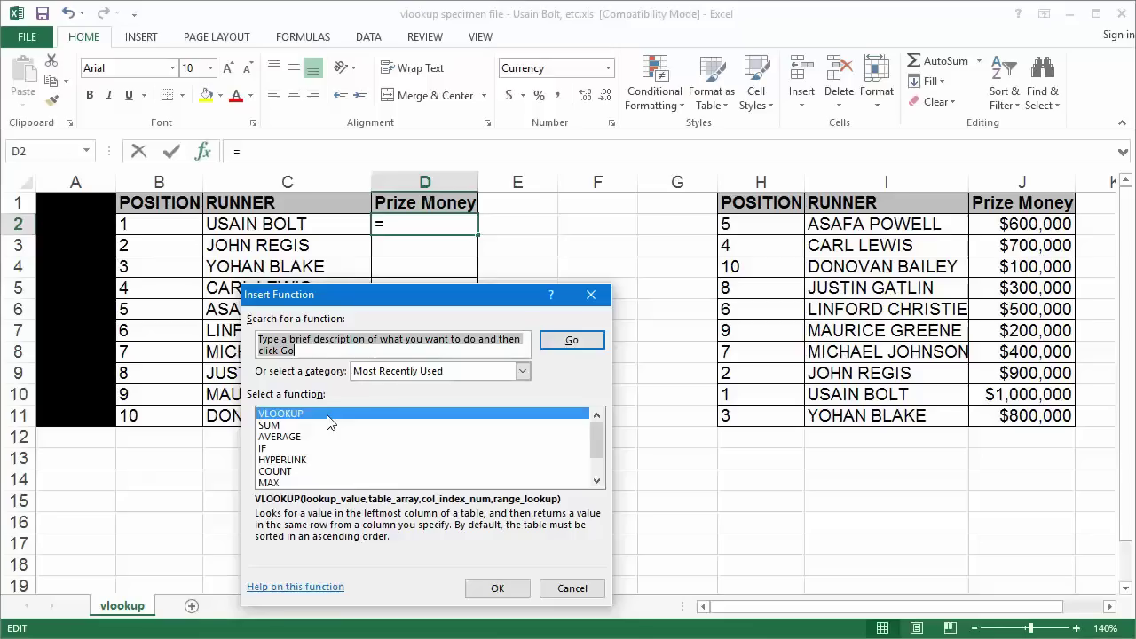
Choose VLOOKUP from the All functions category to start D2's formula
click(370, 377)
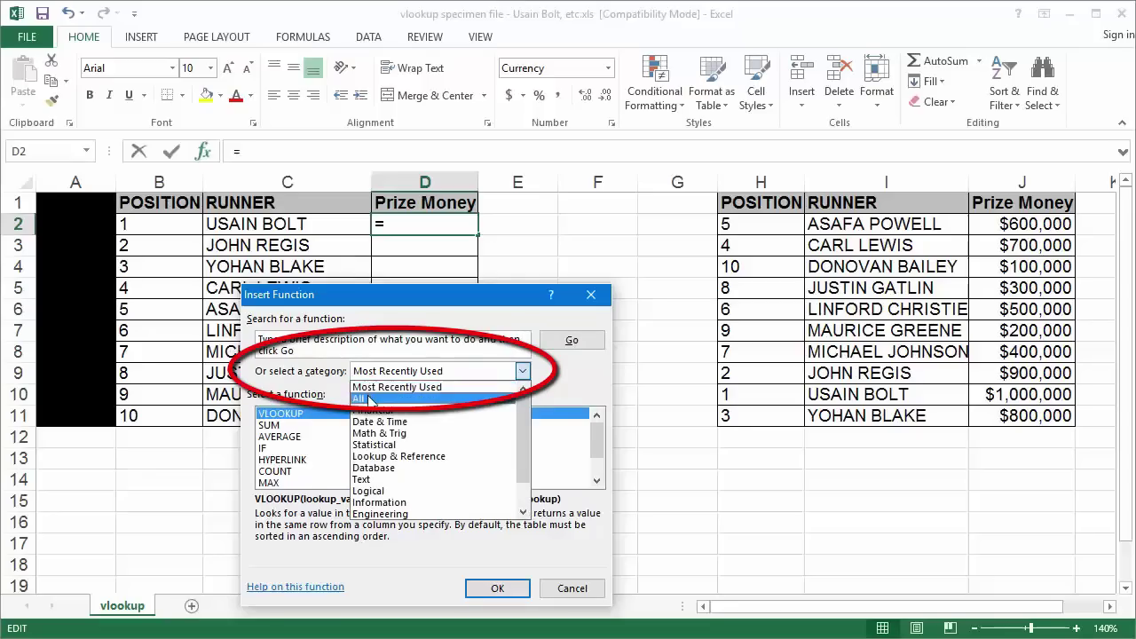
click(370, 397)
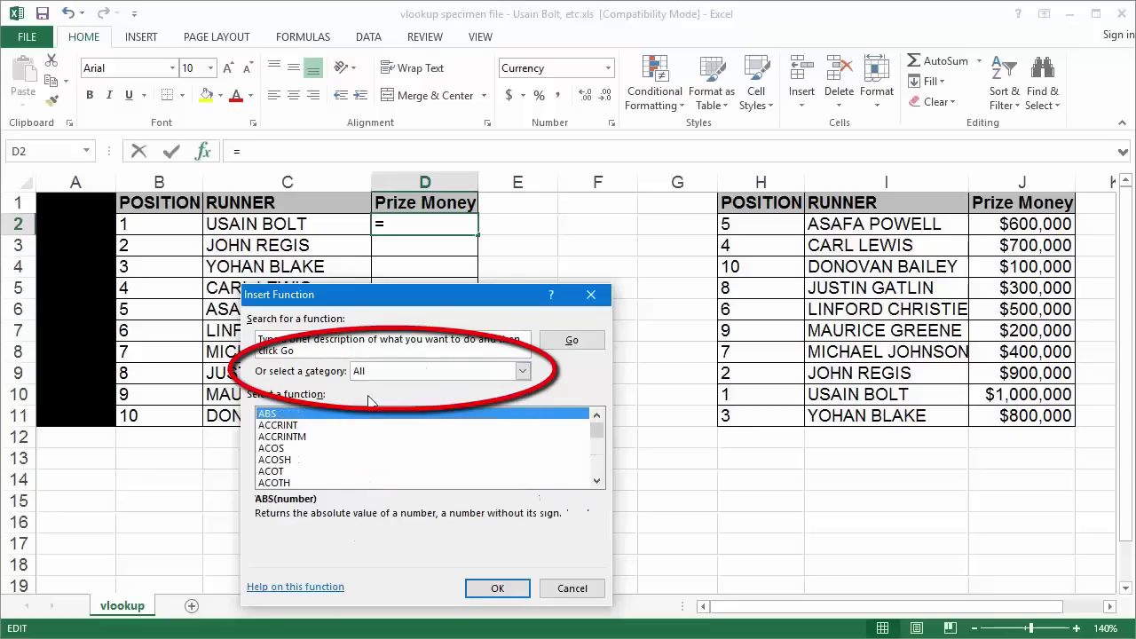
click(584, 436)
drag(586, 437, 553, 464)
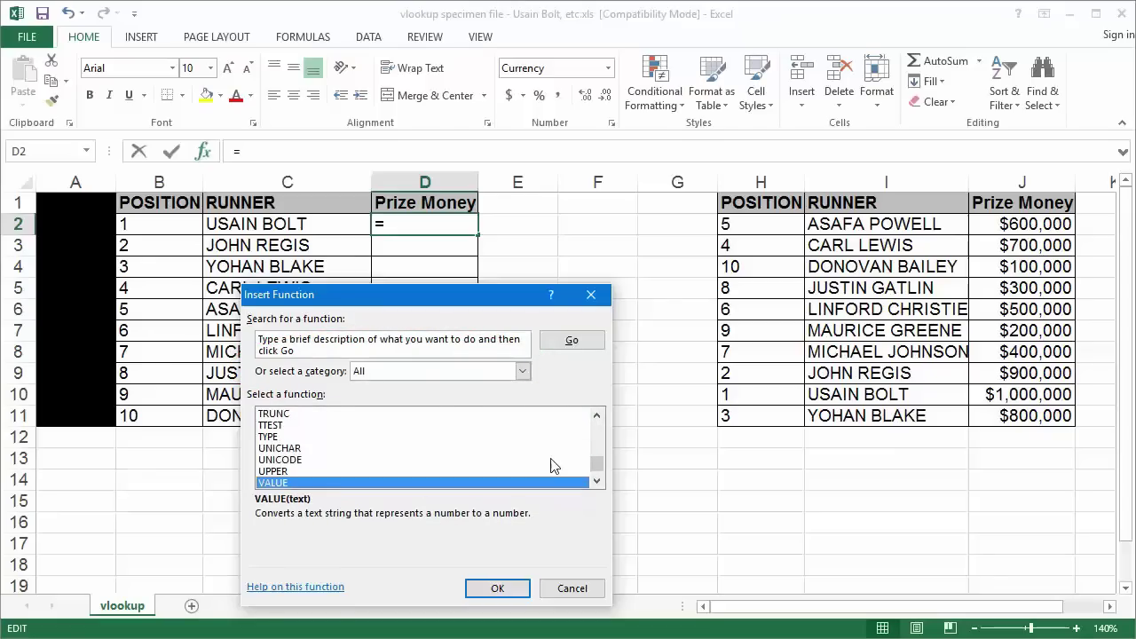
scroll(550, 465, down, 2)
scroll(547, 470, down, 1)
scroll(545, 477, down, 1)
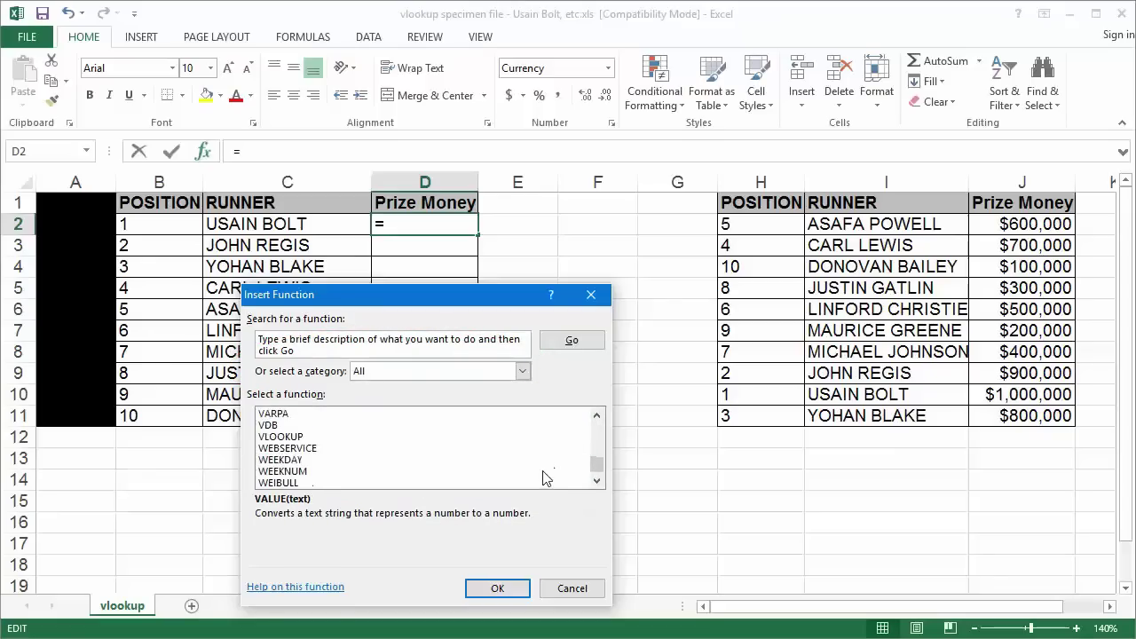
click(346, 437)
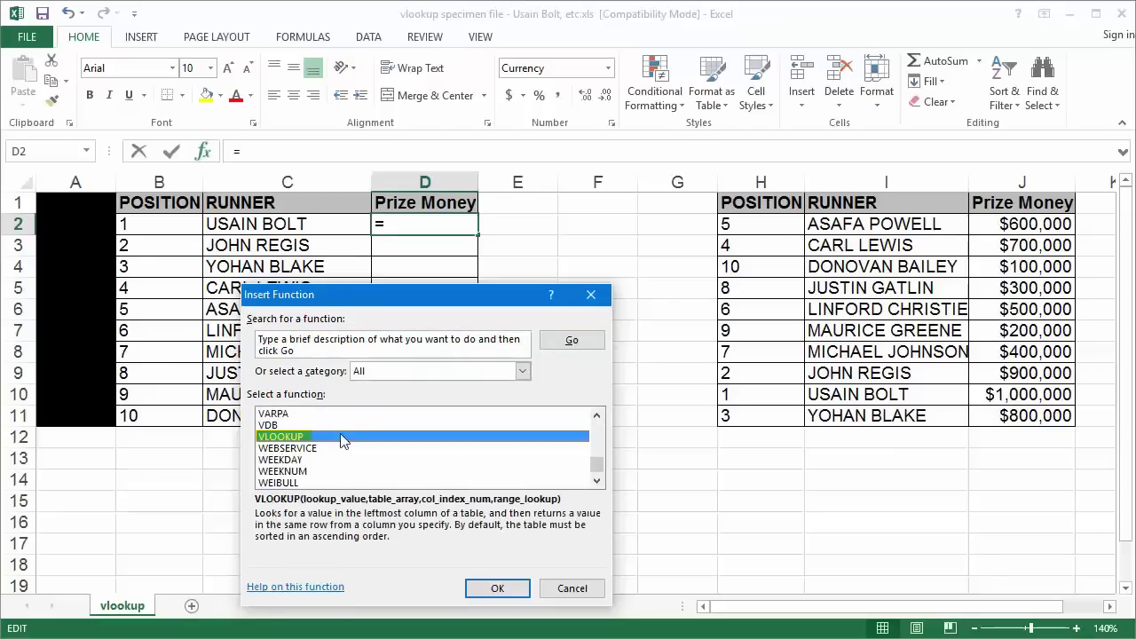
click(499, 589)
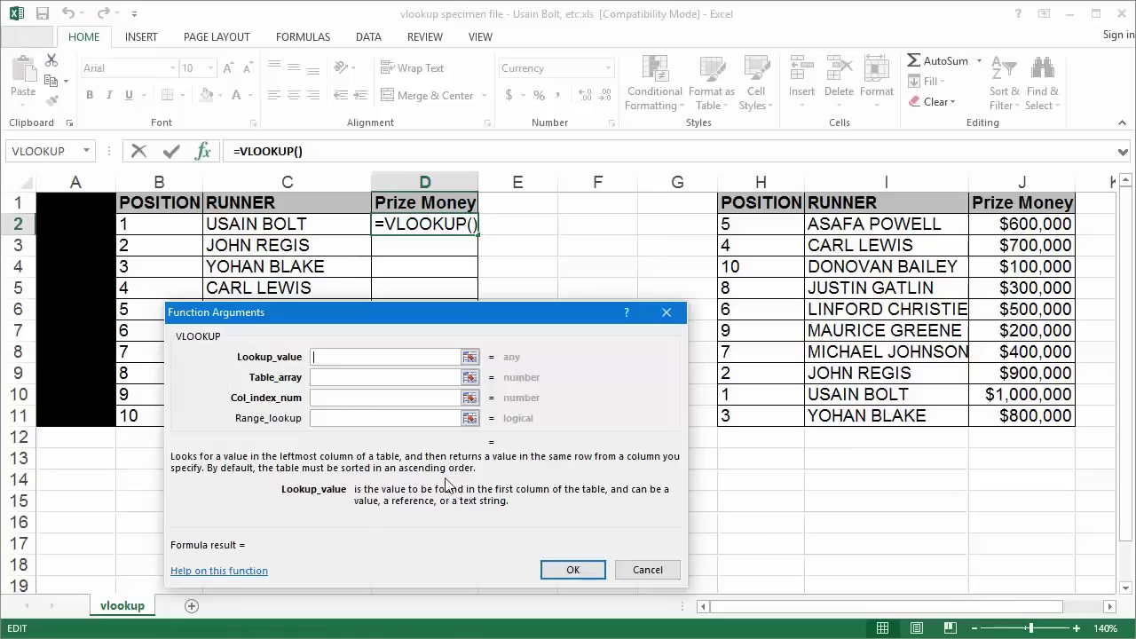
Set the VLOOKUP lookup value to cell B2, the first runner's position
click(168, 223)
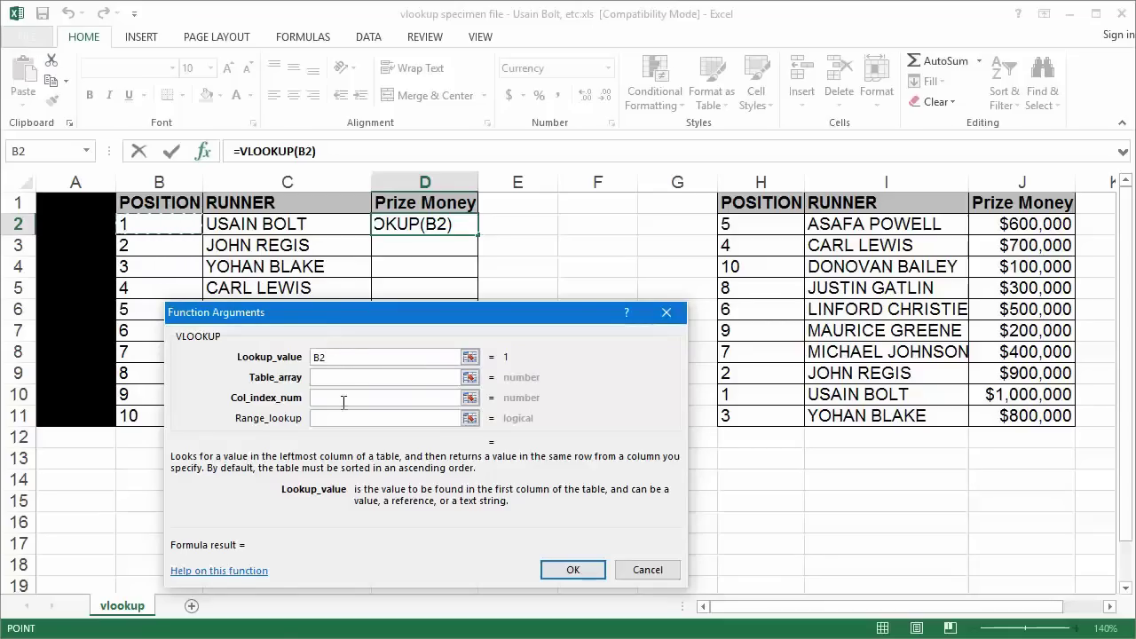
click(343, 377)
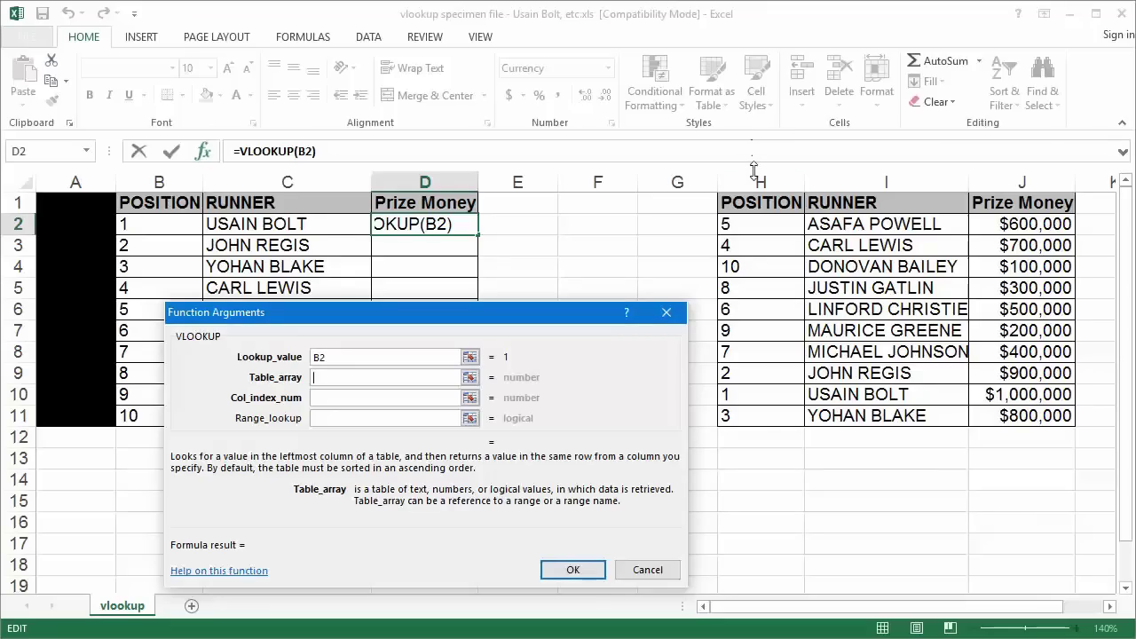
Set the VLOOKUP table array to the prize table range H2:J11
drag(754, 170, 984, 173)
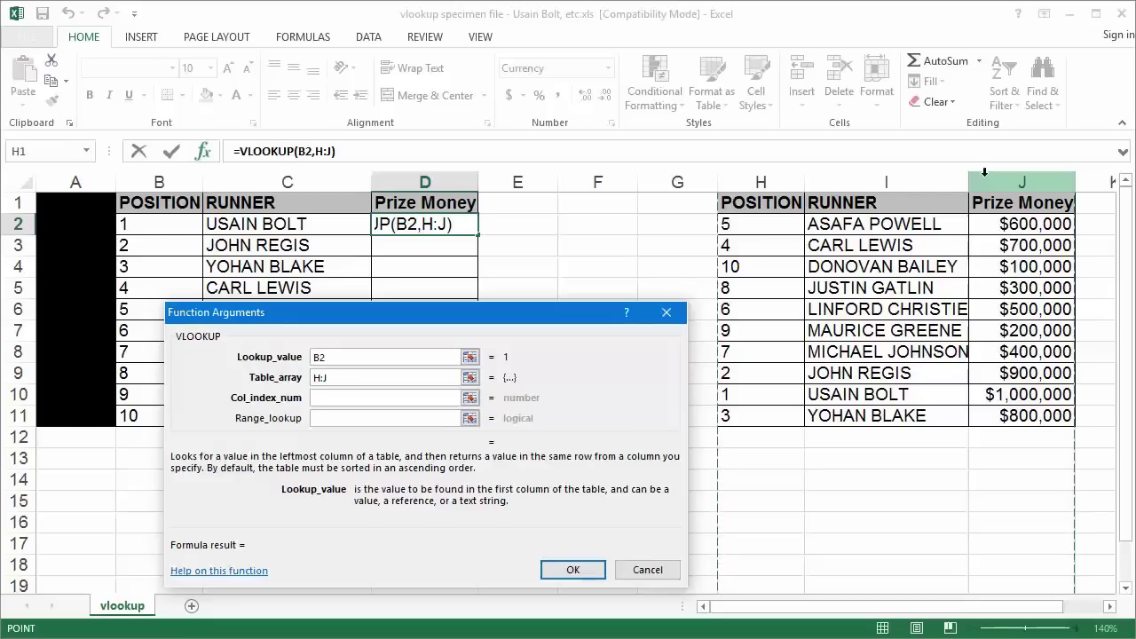
mouse_move(768, 224)
mouse_down()
mouse_move(883, 277)
mouse_move(1032, 415)
mouse_up()
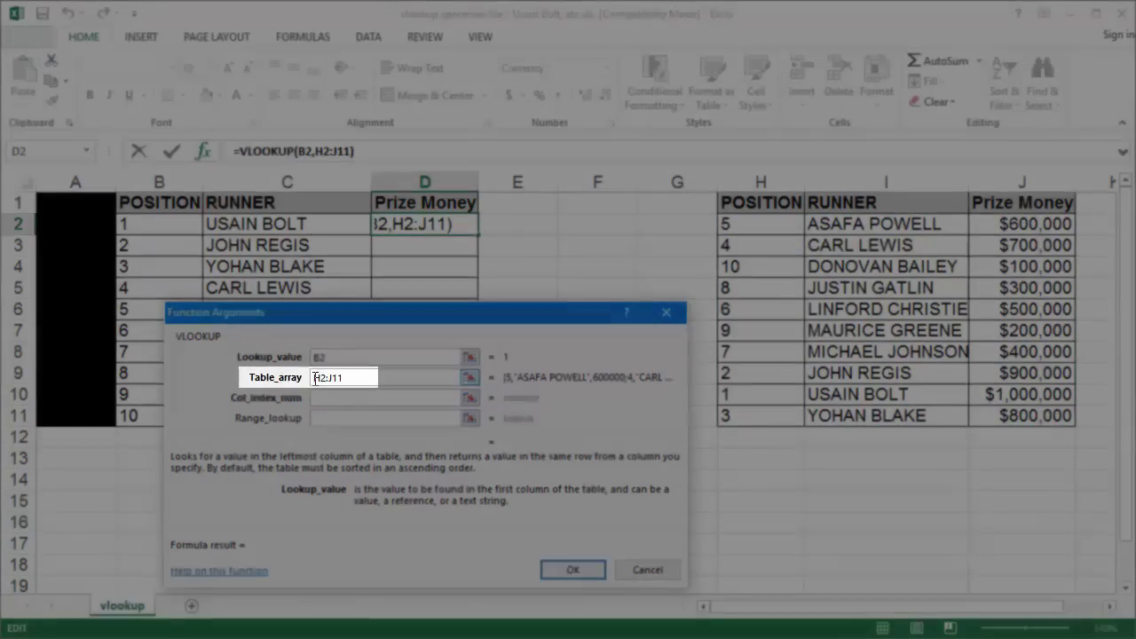
Make the table array absolute as $H$2:$J$11
text($)
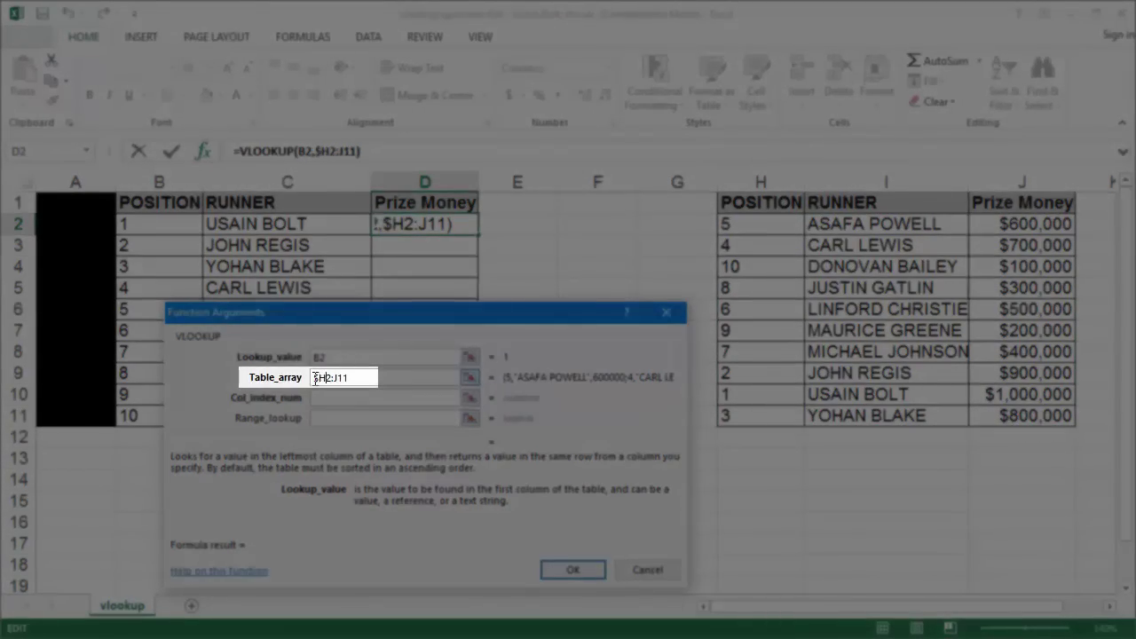
key(Right)
text($)
key(Right)
key(Right)
text($)
key(Right)
text($)
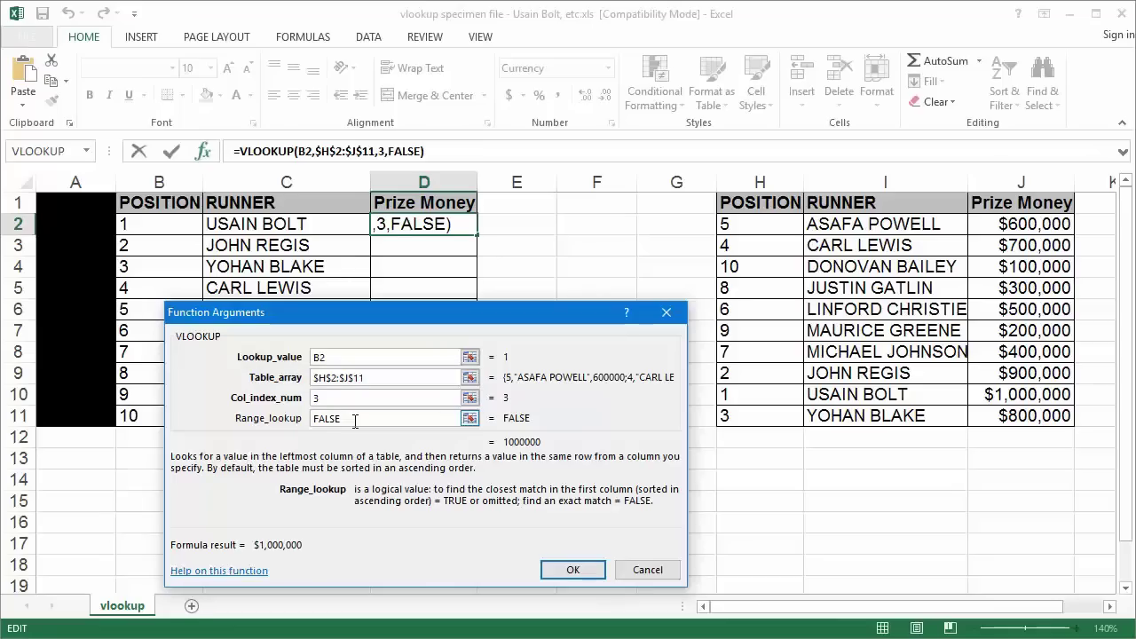
Clear the arguments and set the table array to whole columns H:J
drag(356, 419, 313, 418)
key(BackSpace)
key(shift+Tab)
key(BackSpace)
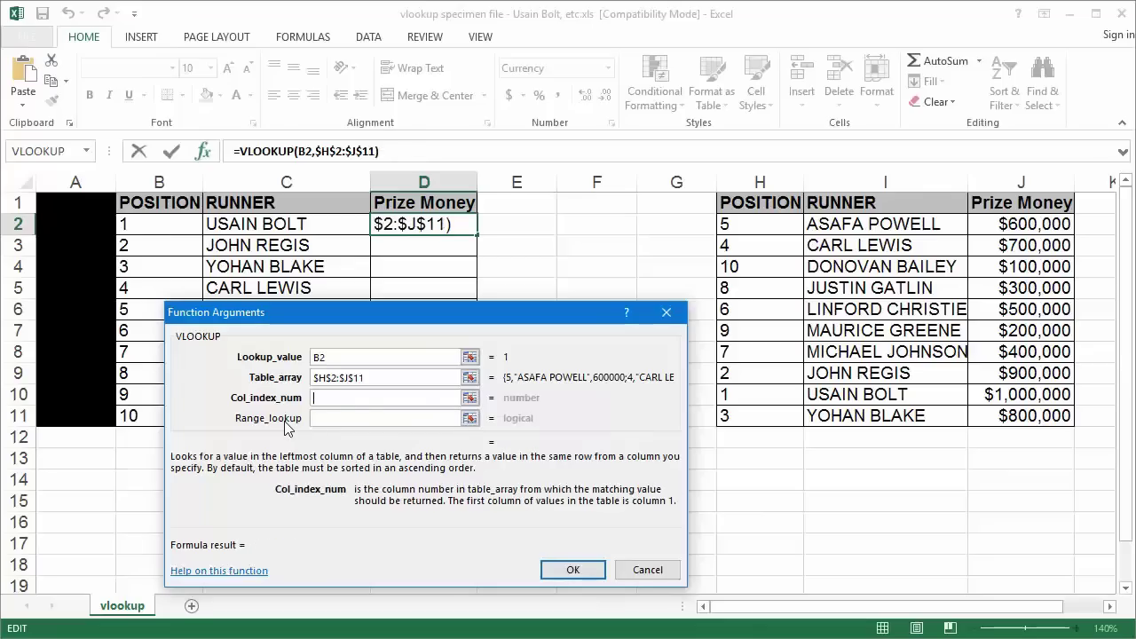
key(shift+Tab)
key(BackSpace)
click(750, 182)
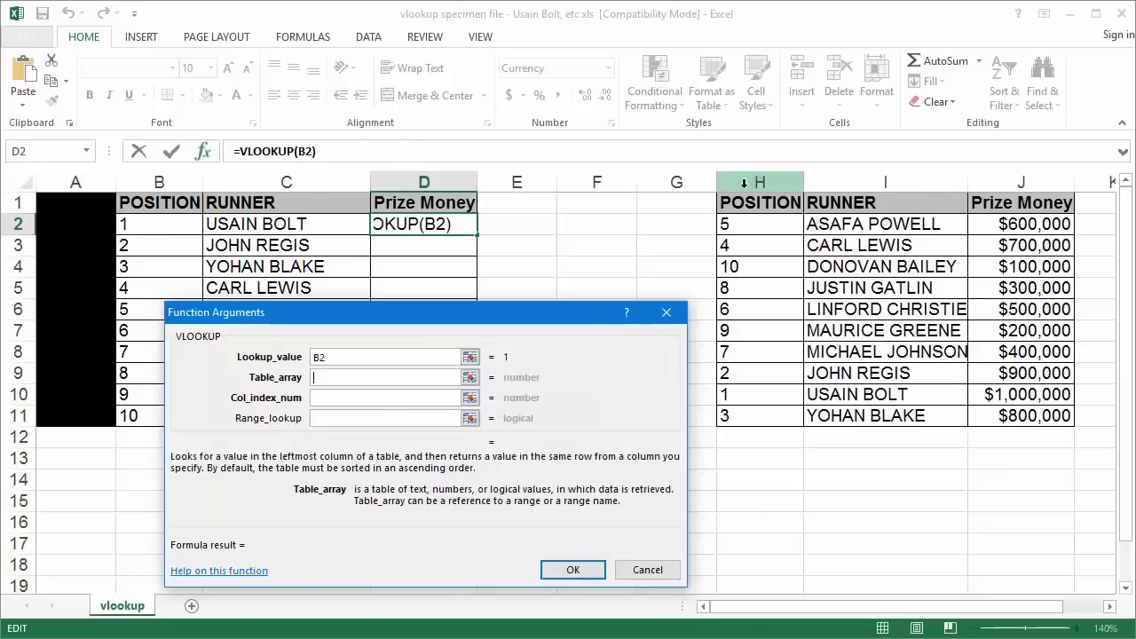
drag(824, 184, 992, 171)
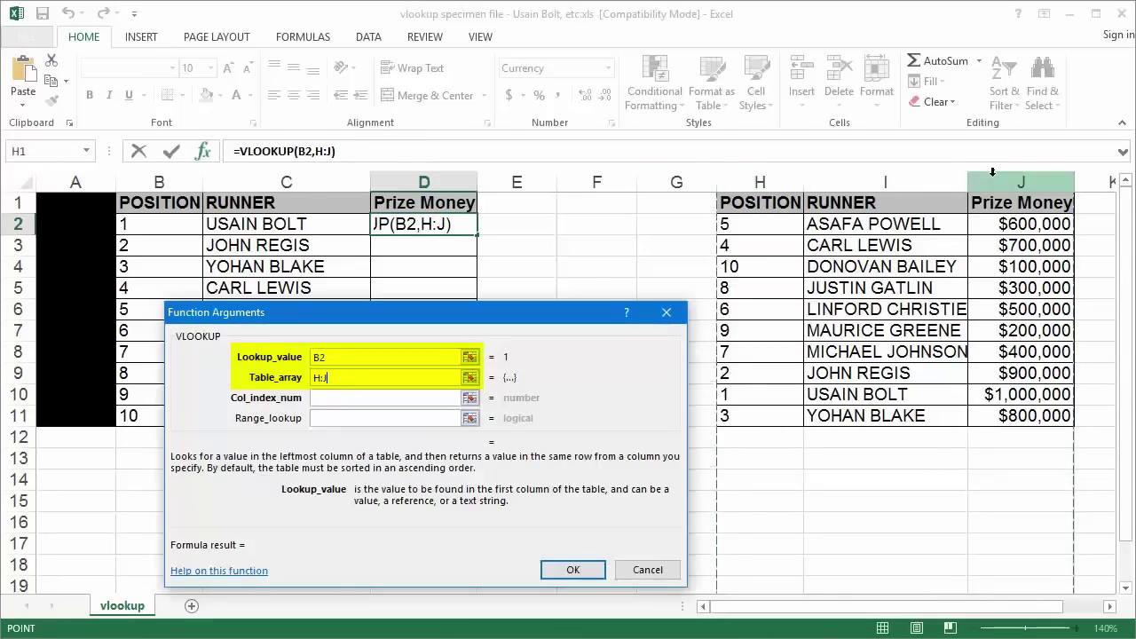
click(423, 401)
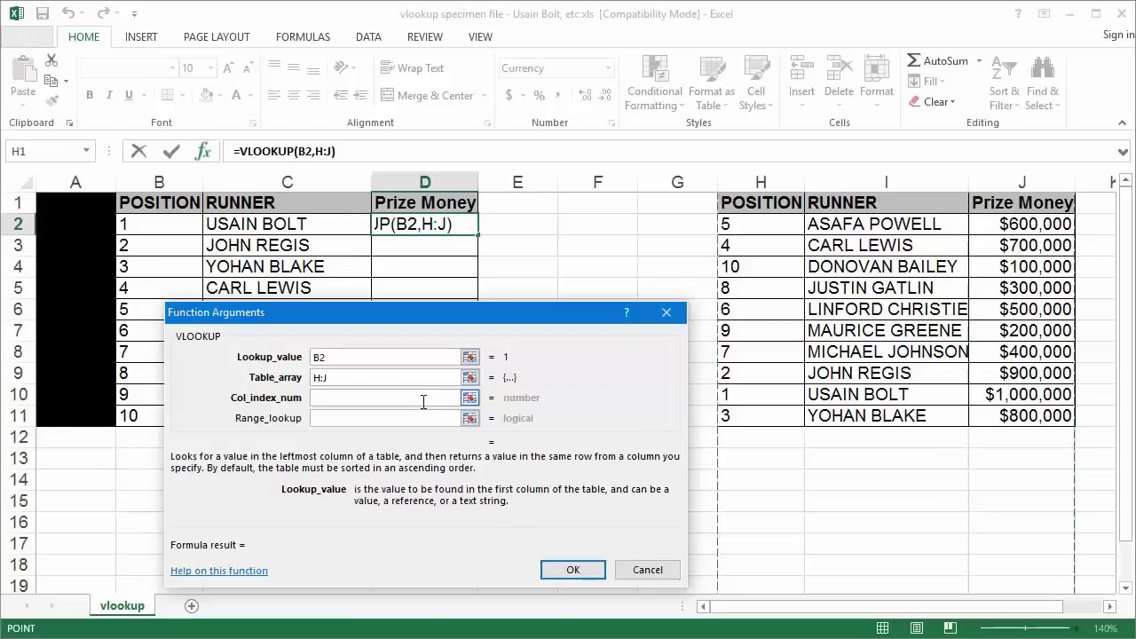
Enter column index 3 and range lookup FALSE, previewing $1,000,000
click(423, 401)
text(3)
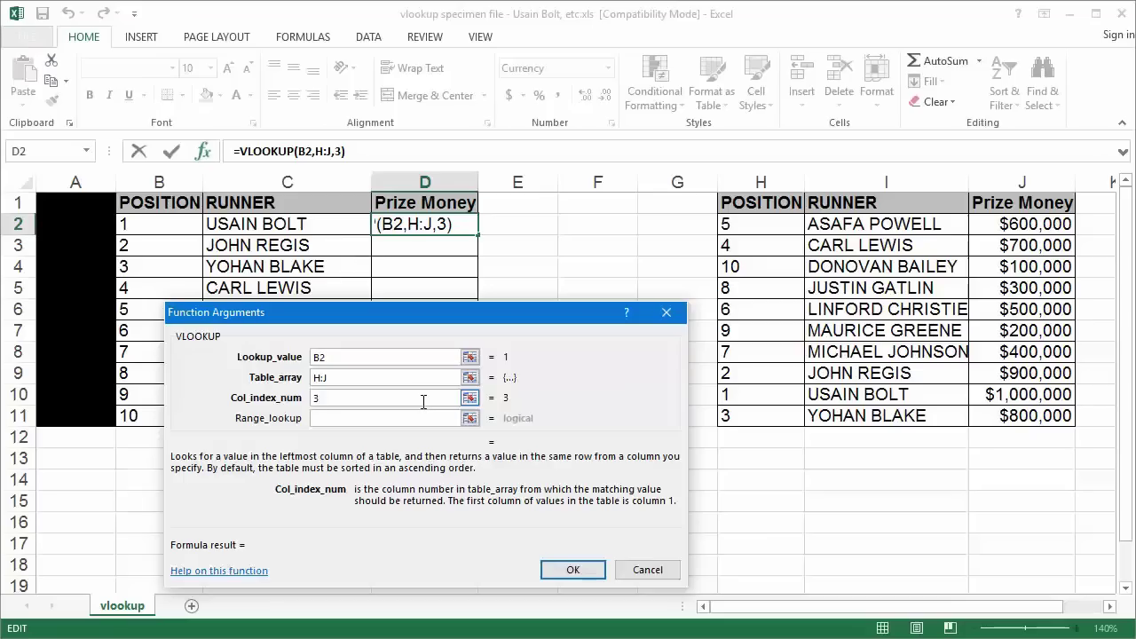
click(417, 417)
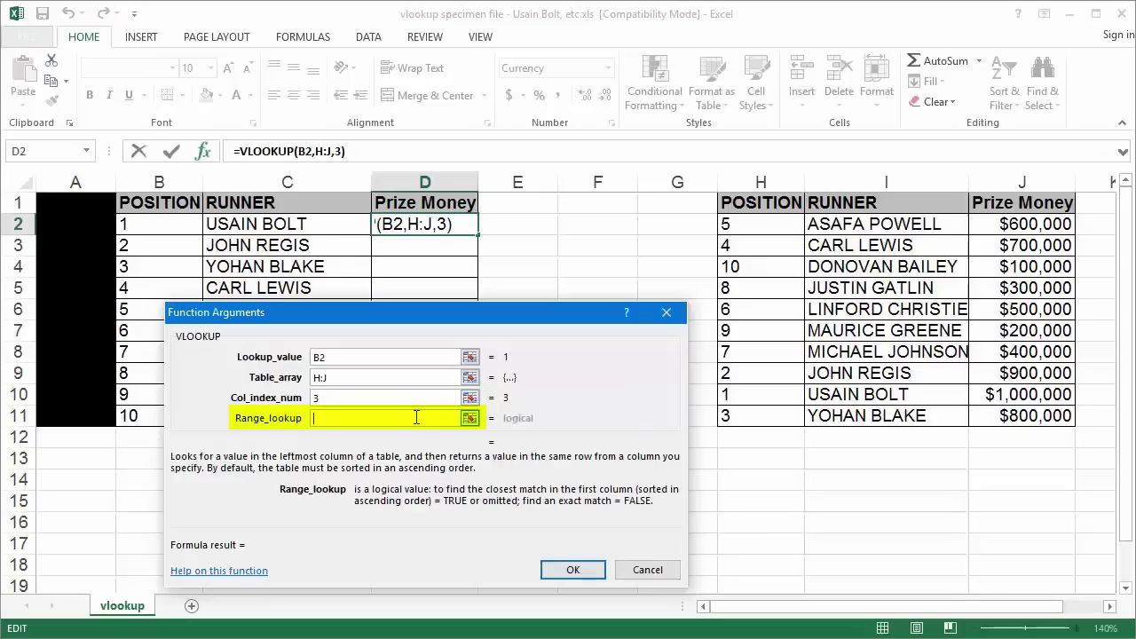
text(FALSE)
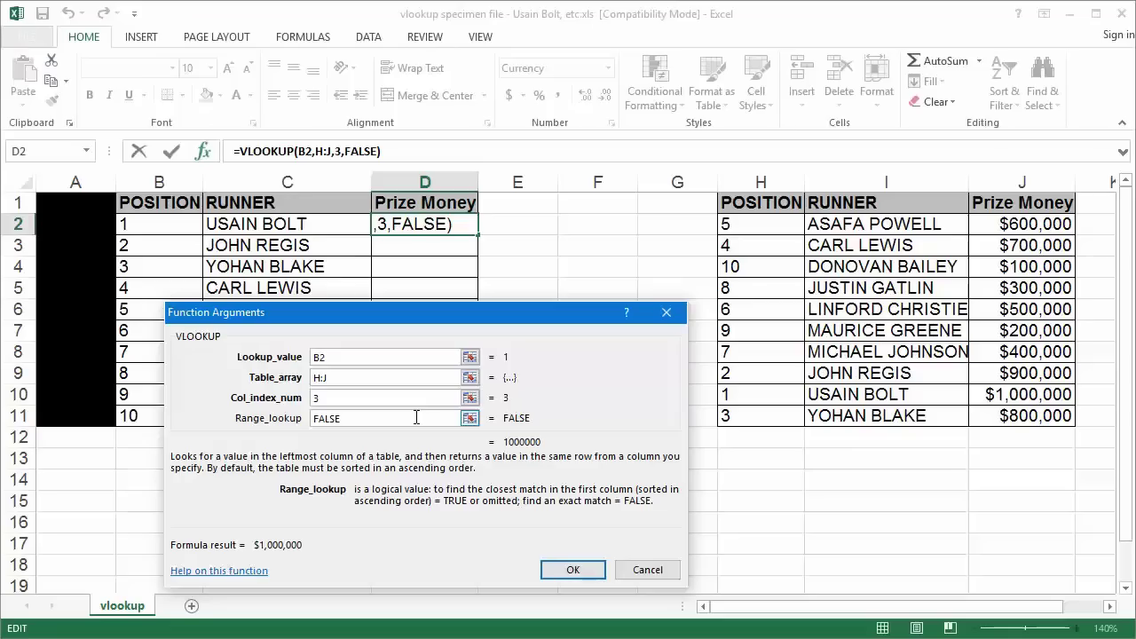
Confirm the VLOOKUP in D2 and fill it down to D11
click(572, 571)
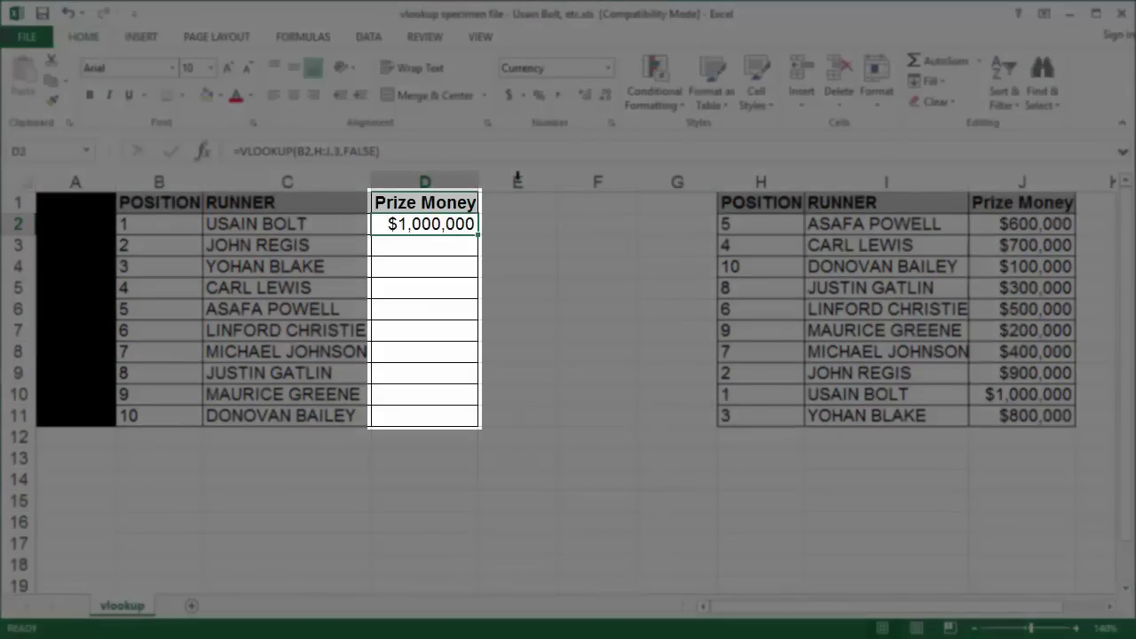
drag(478, 236, 468, 417)
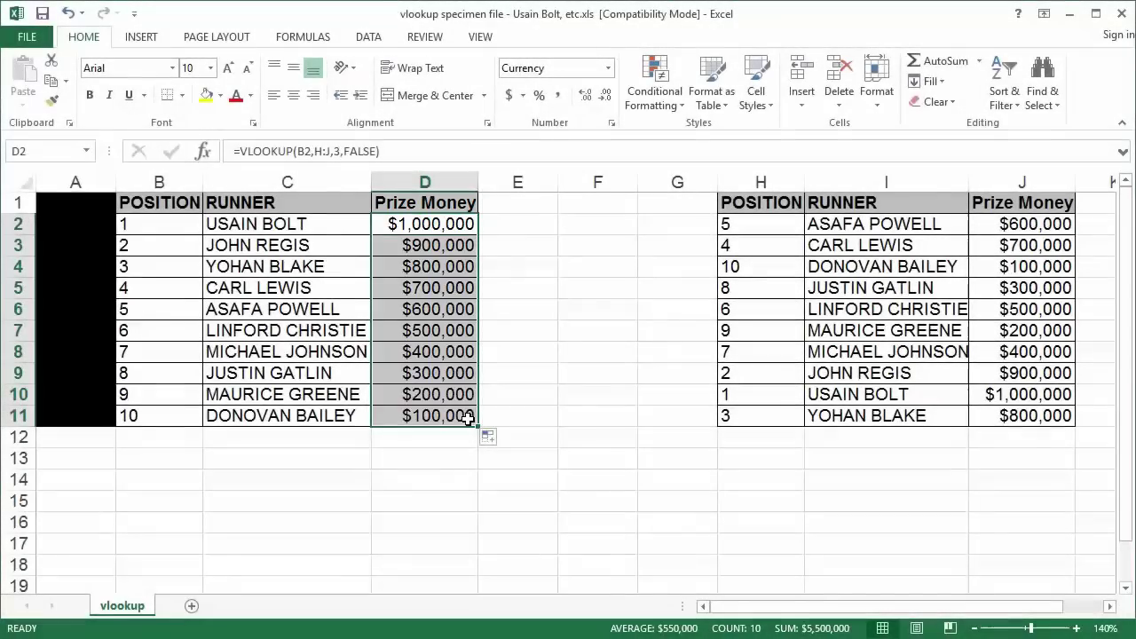